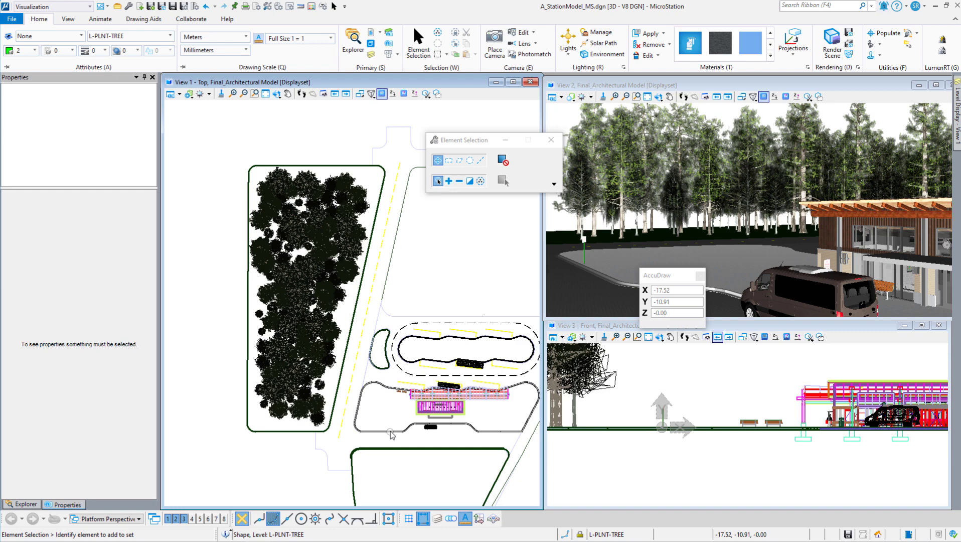
Step: Switch from the Visualization workflow to the Drawing workflow with the open paved area beside the station in view
scroll(390, 431, "up", 5)
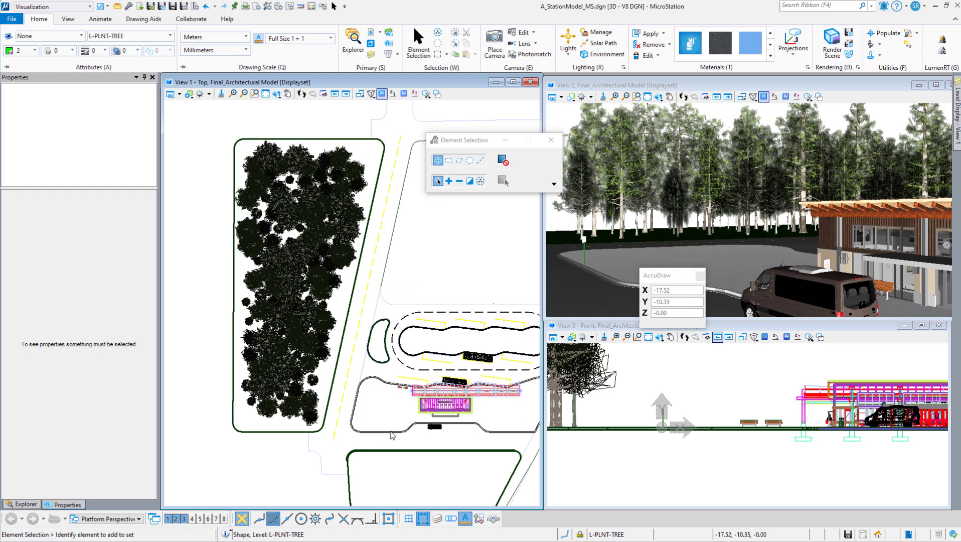
scroll(390, 431, "up", 1)
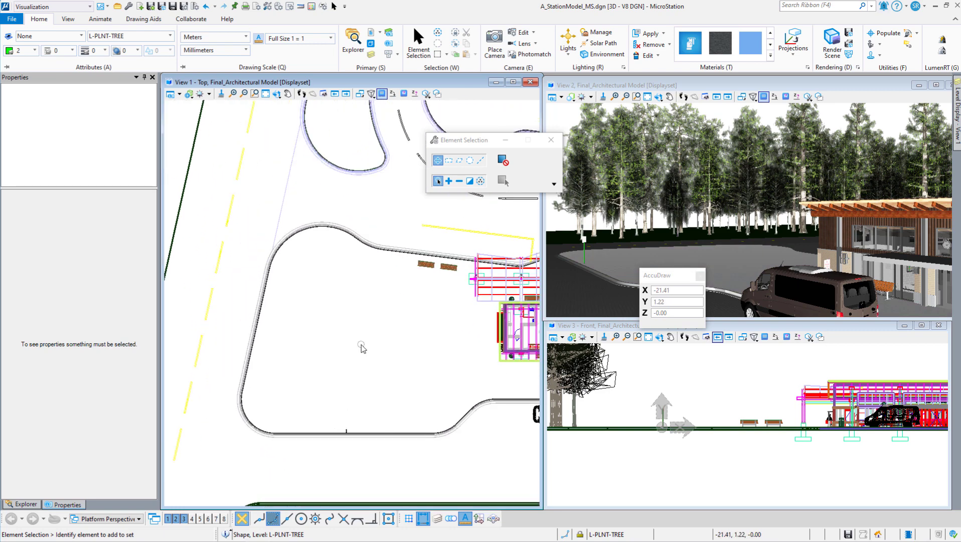
left_click(70, 11)
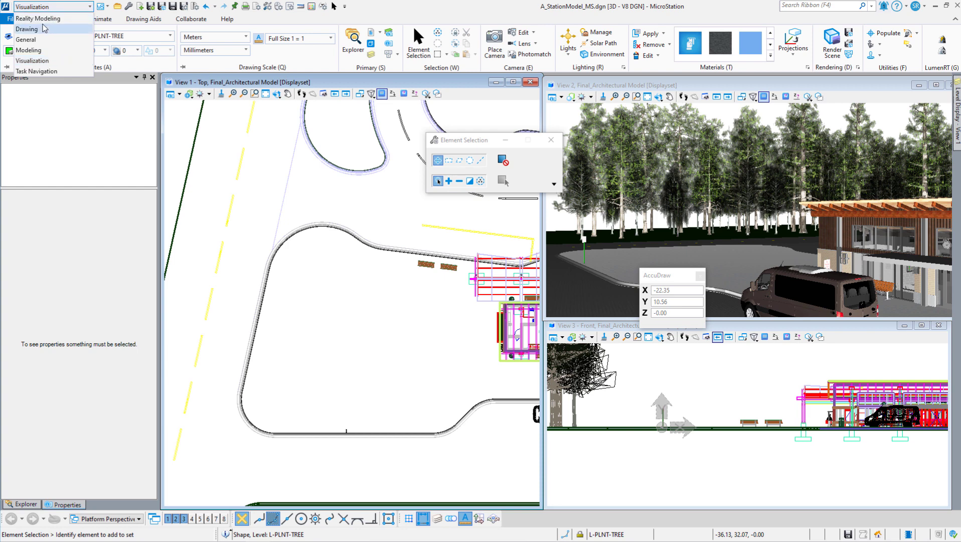
left_click(45, 28)
Step: Draw a closed SmartLine shape with sharp line segments just inside the curb of the paved area beside the station
left_click(530, 43)
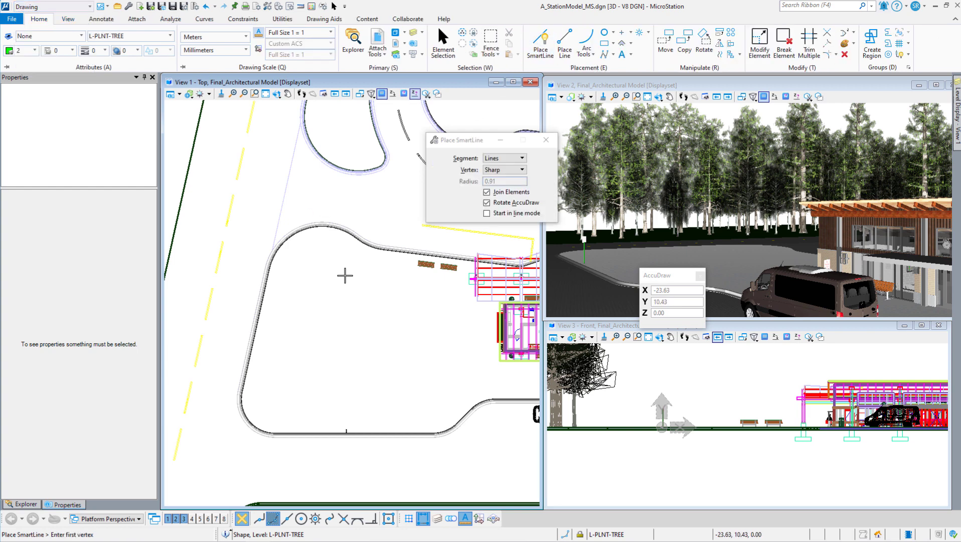
left_click(285, 269)
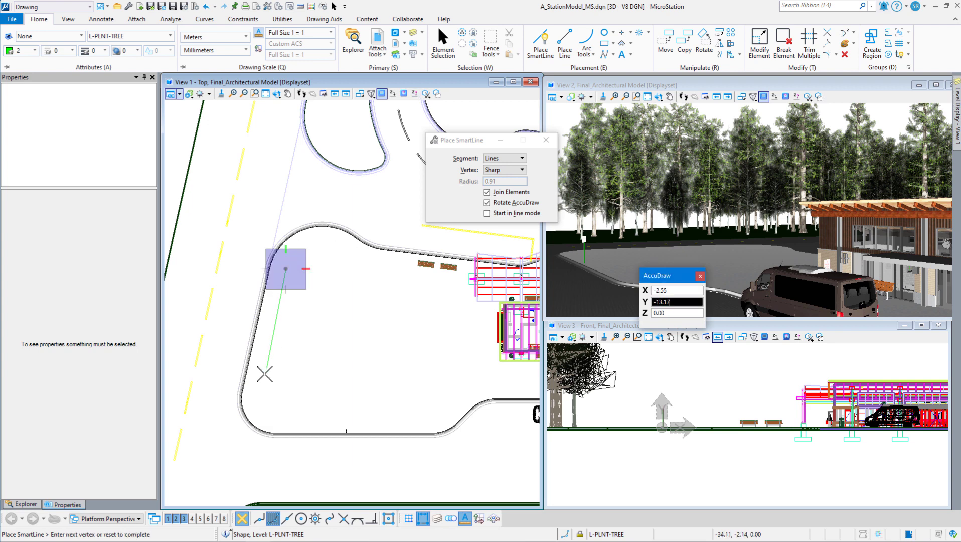
left_click(257, 401)
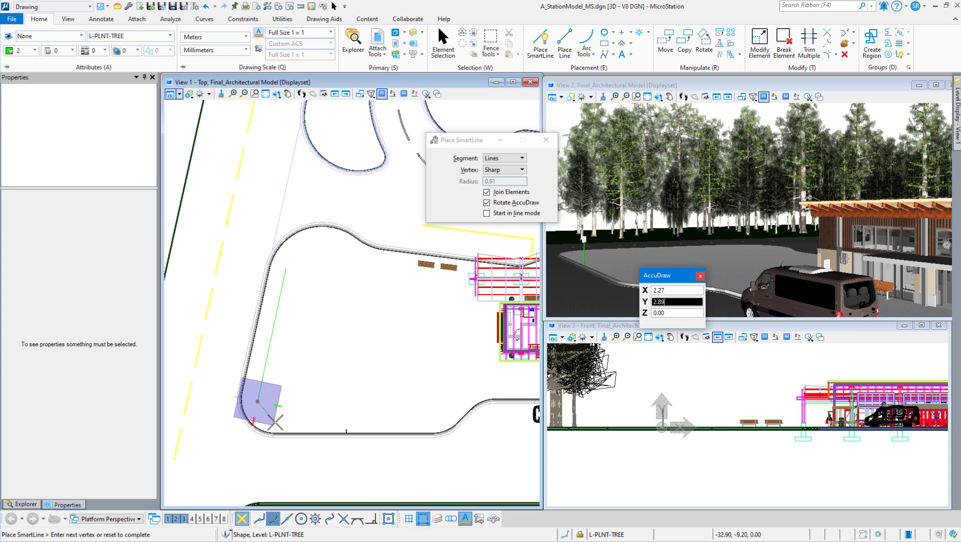
left_click(275, 423)
left_click(433, 423)
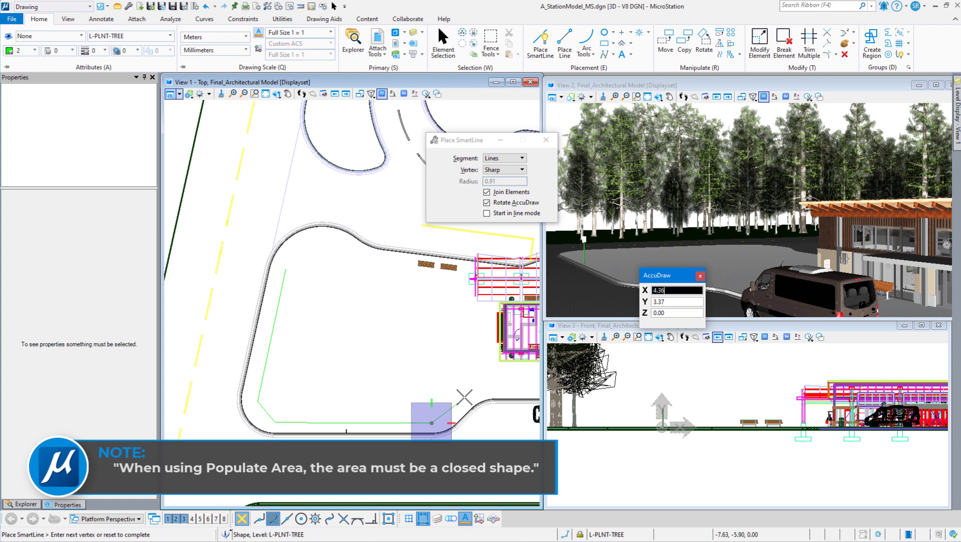
left_click(473, 391)
left_click(467, 292)
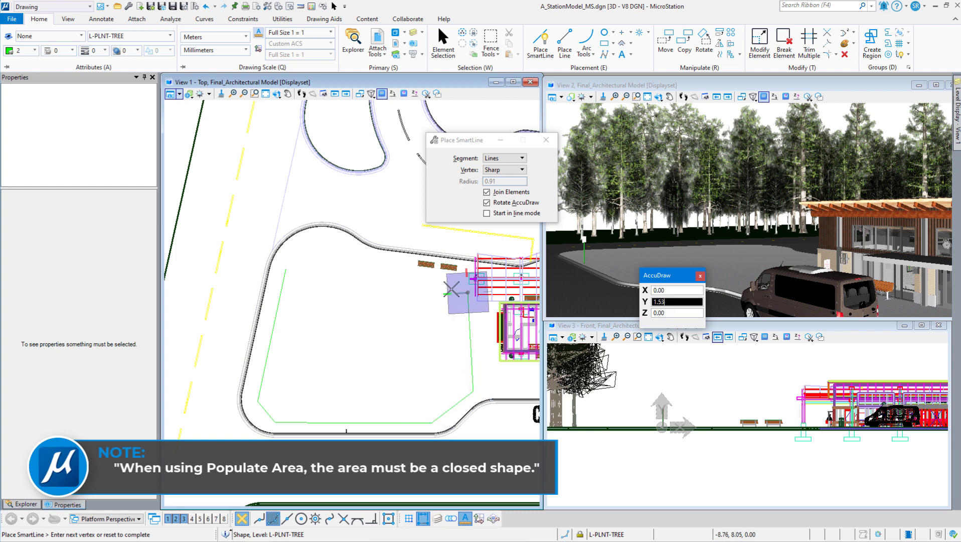
left_click(455, 277)
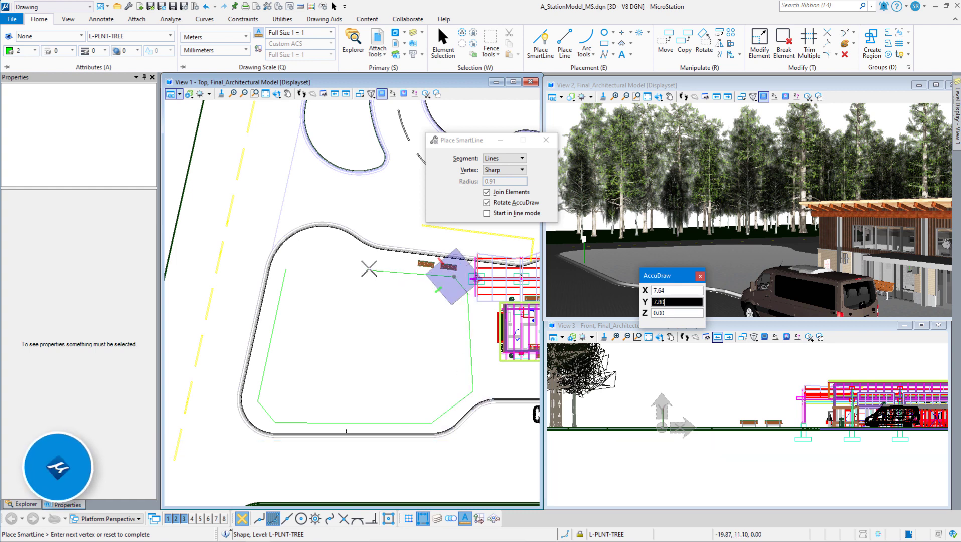
left_click(370, 266)
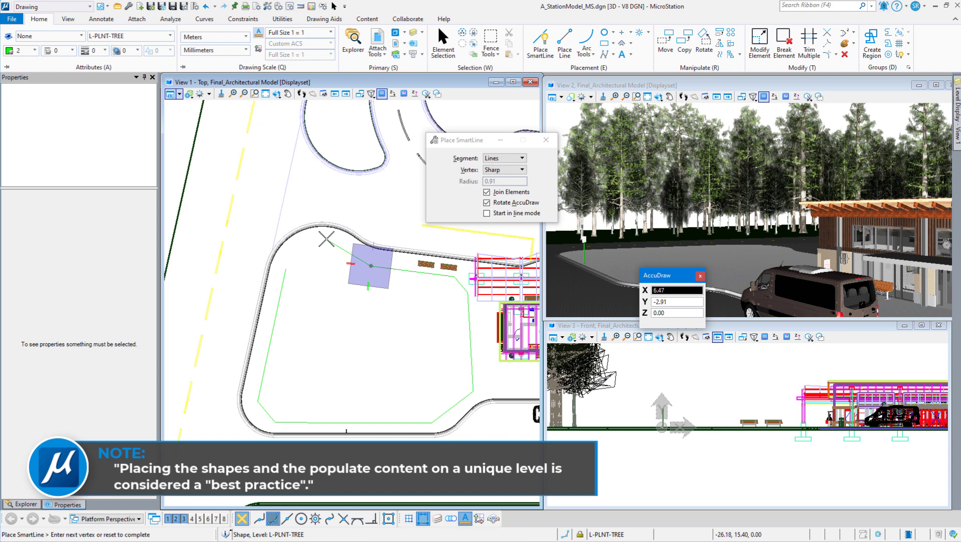
left_click(328, 240)
left_click(286, 270)
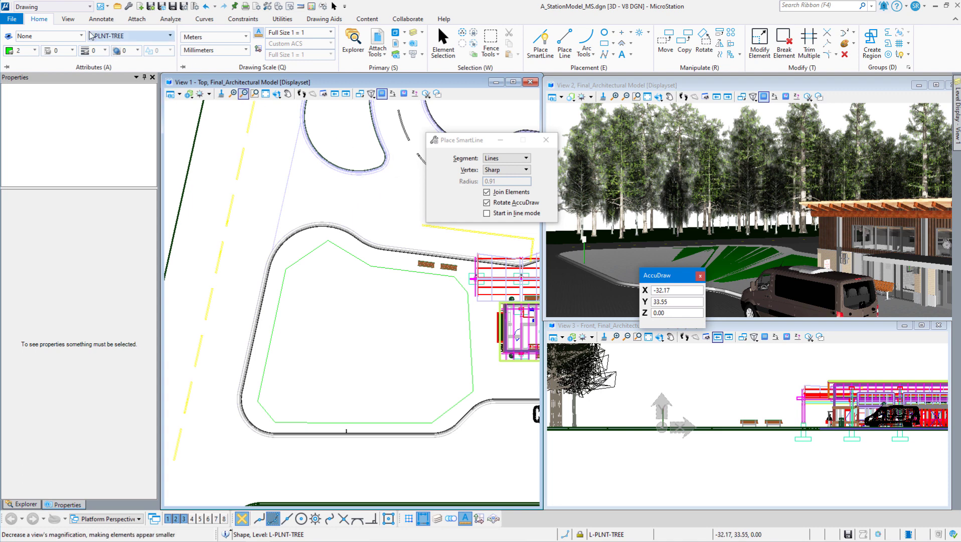
Step: Return to the Visualization workflow and start the Populate tool with the People content set
left_click(52, 7)
left_click(53, 61)
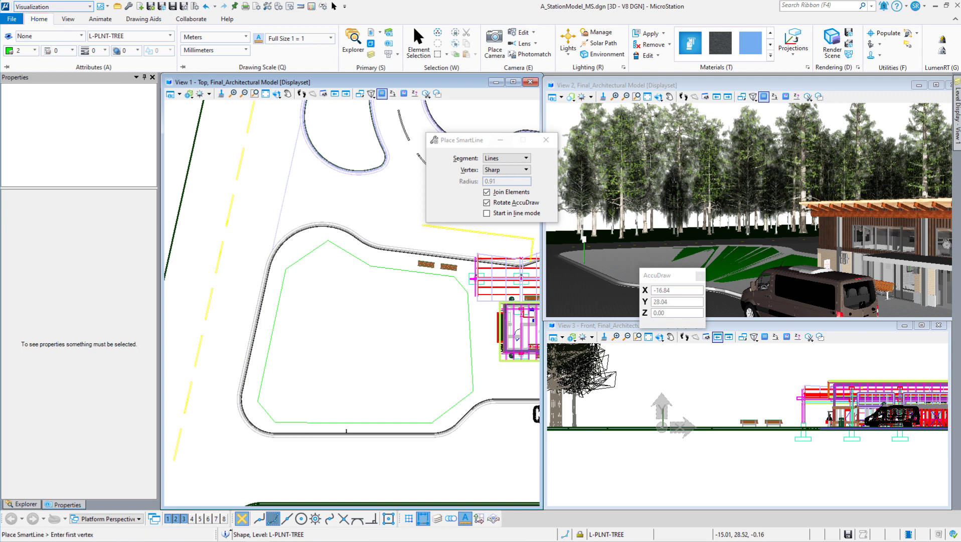
left_click(885, 33)
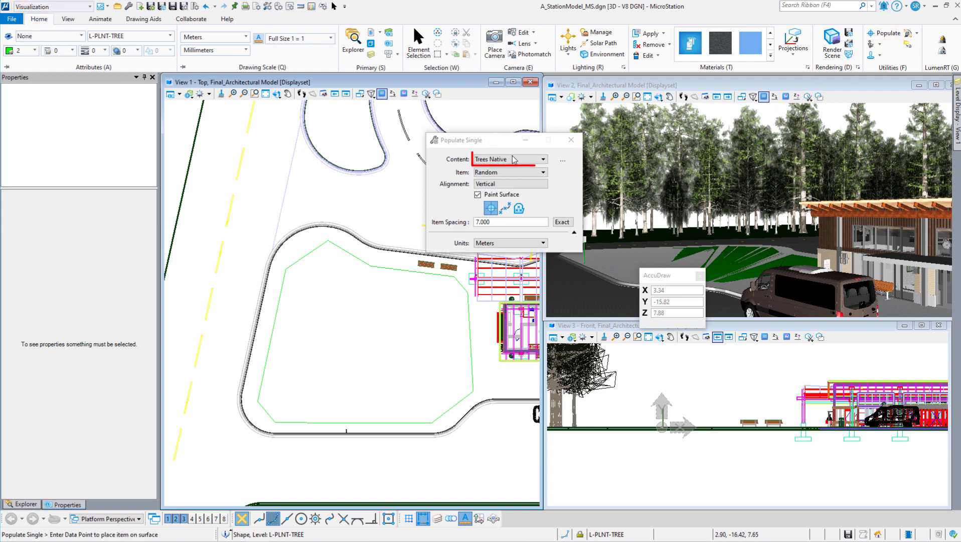
left_click(517, 159)
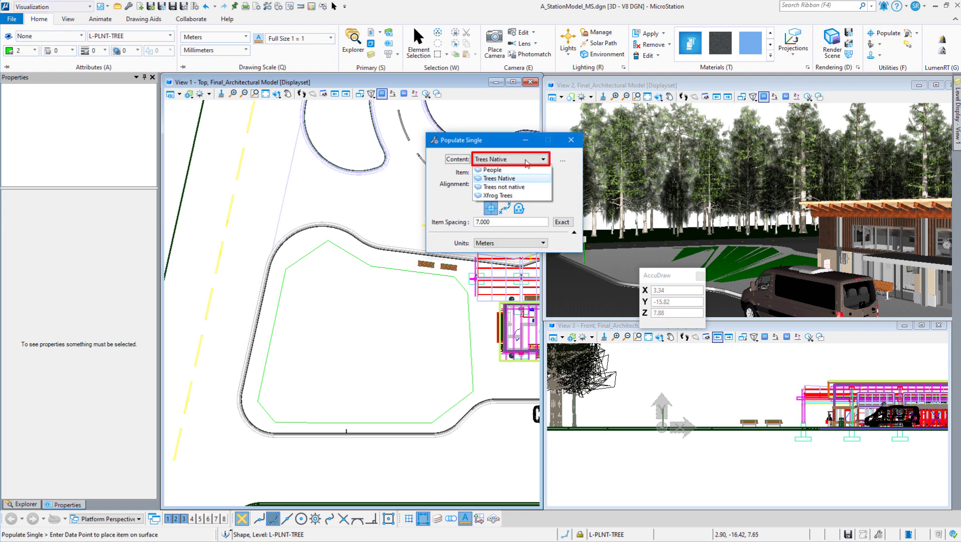
left_click(494, 170)
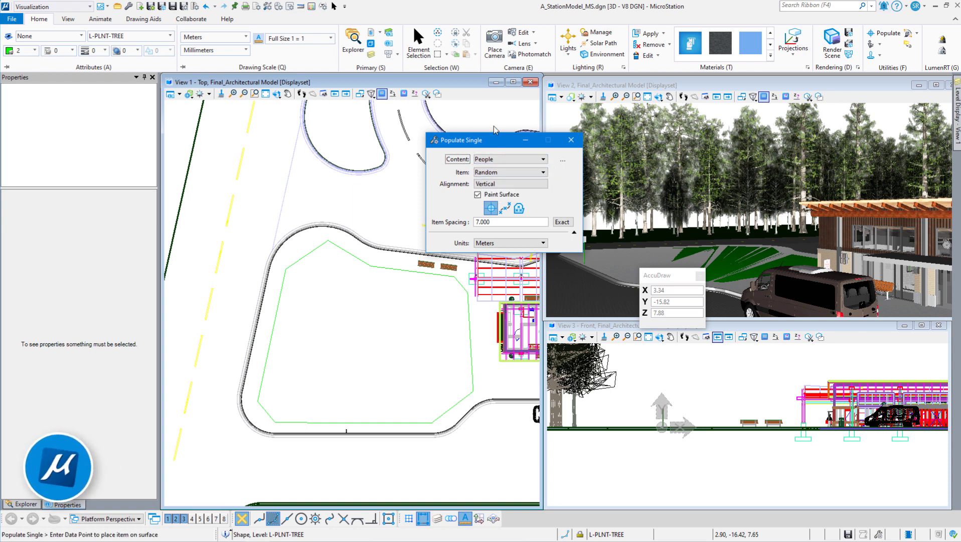
left_click_drag(495, 142, 491, 111)
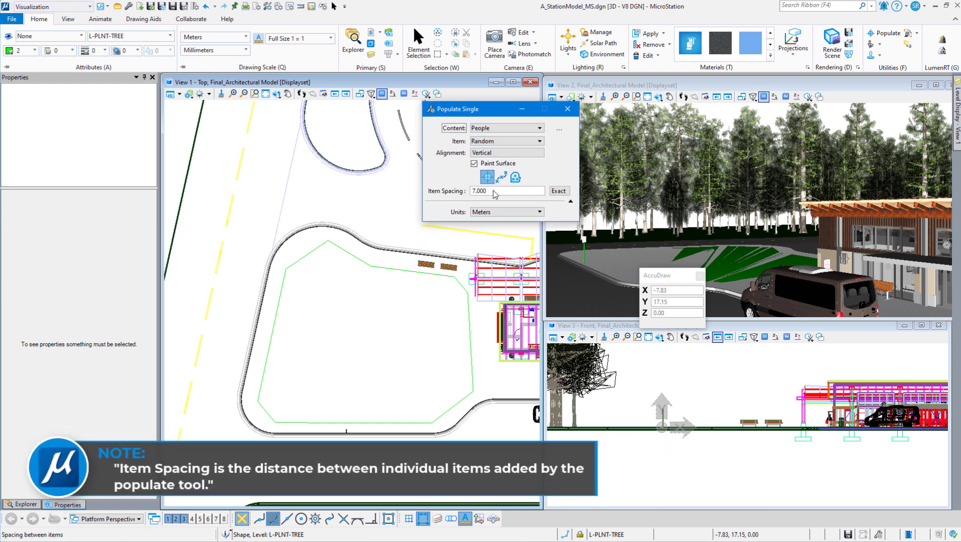
Step: Set the item spacing to 10 meters and review the items and settings of the People content set
left_click(482, 191)
double_click(482, 192)
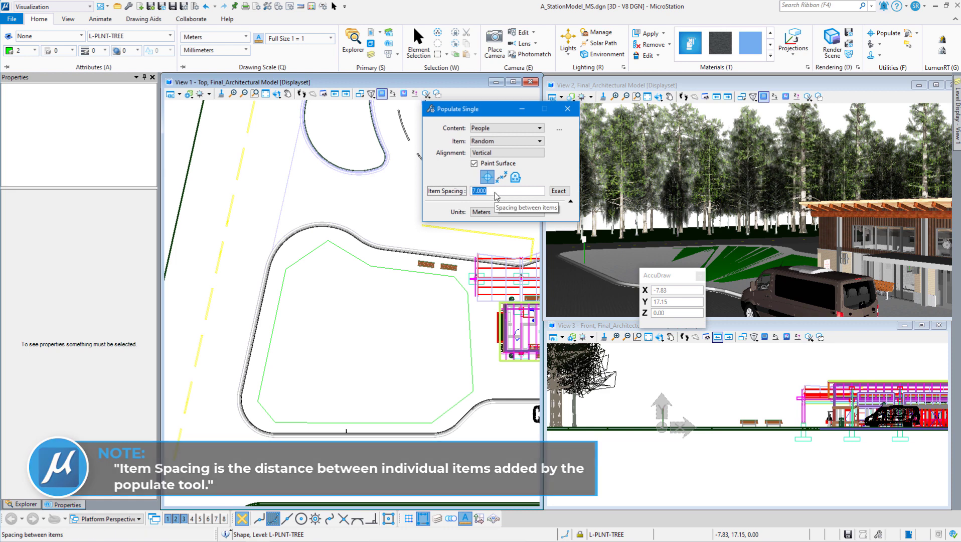
type("10")
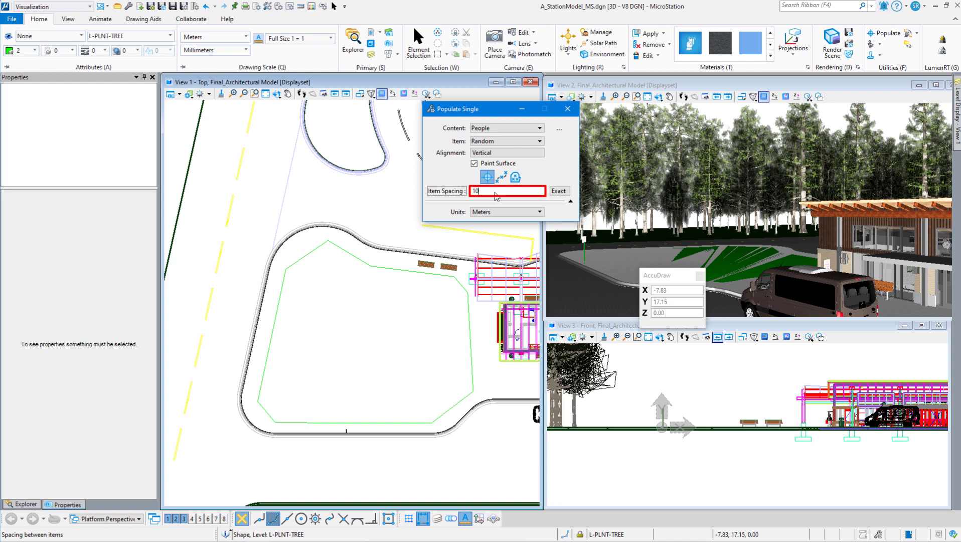
key("Return")
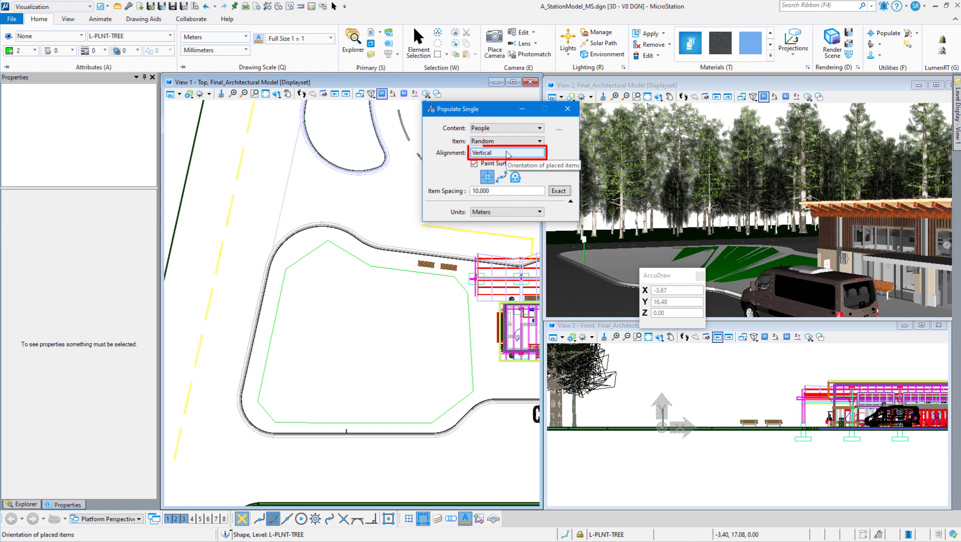
left_click(559, 129)
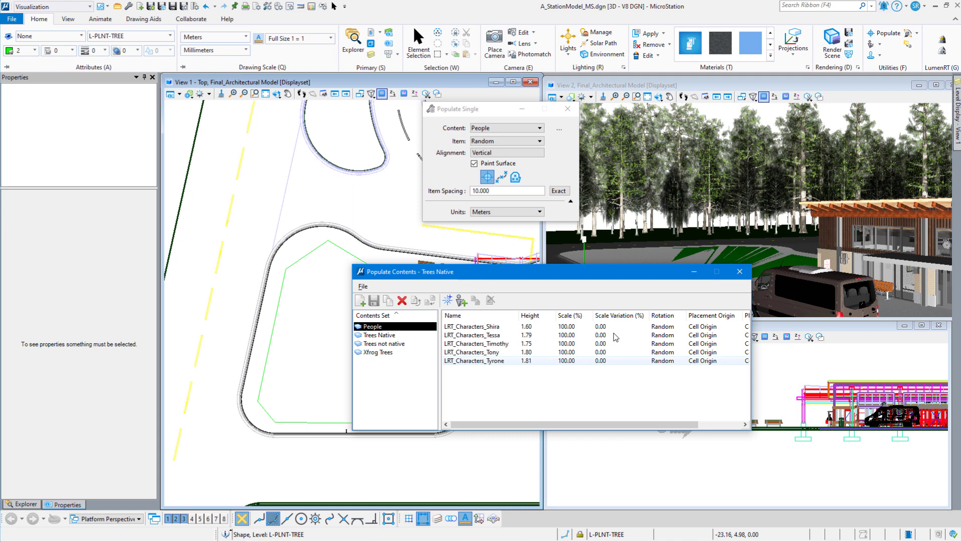
left_click(740, 271)
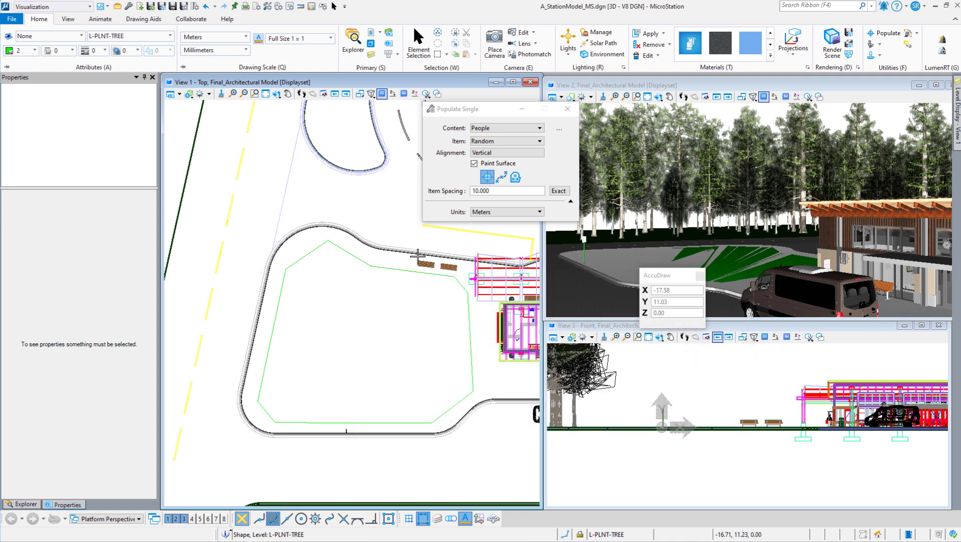
Step: Change the populate method to Populate in Area, preview people inside the drawn closed shape, and reject the placement
left_click(515, 177)
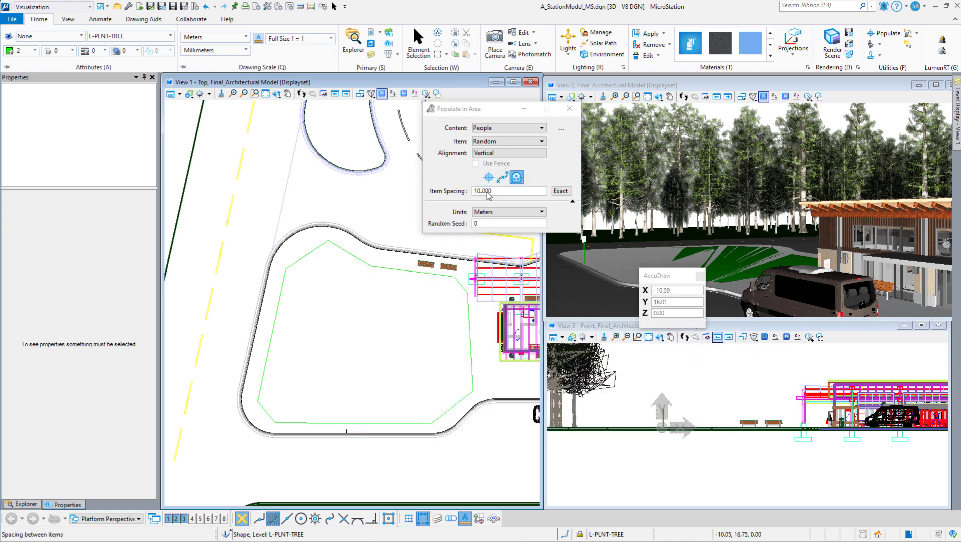
left_click(370, 266)
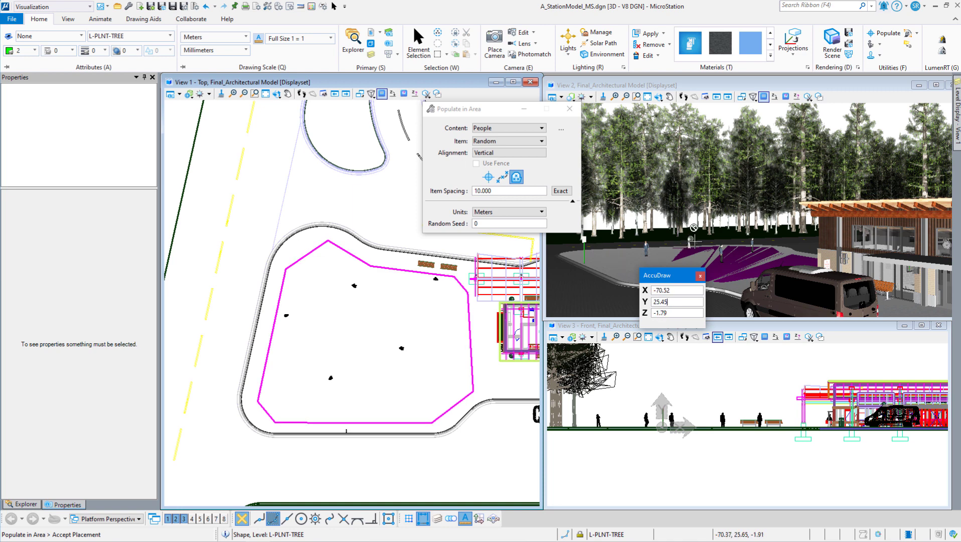
right_click(374, 205)
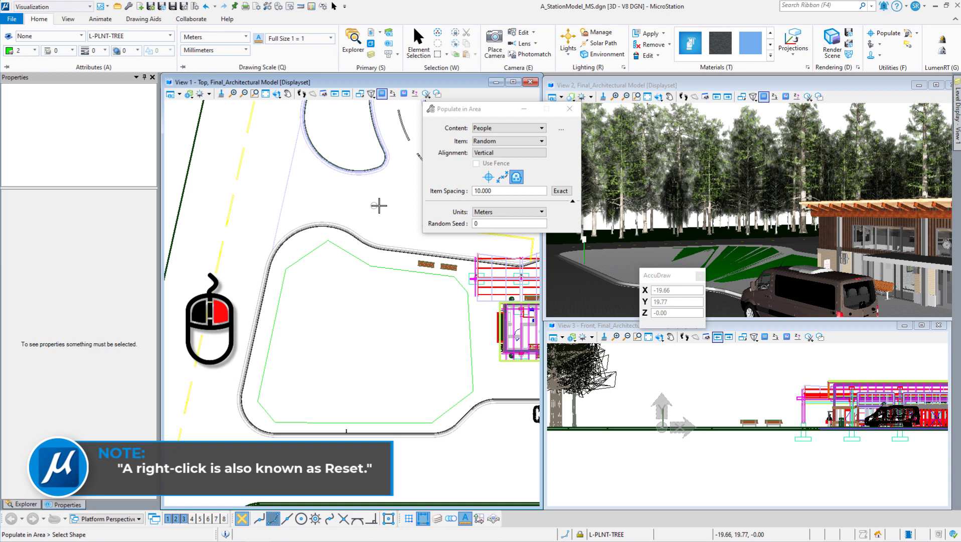
Step: Set the item spacing to 7 meters, preview the people inside the closed shape, and reject the placement
double_click(497, 191)
type("7")
key("Tab")
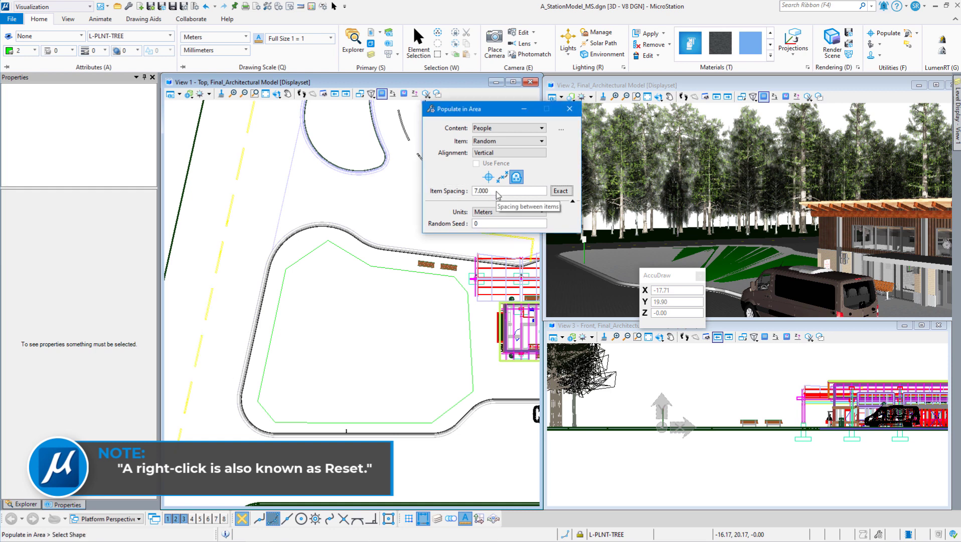
left_click(375, 266)
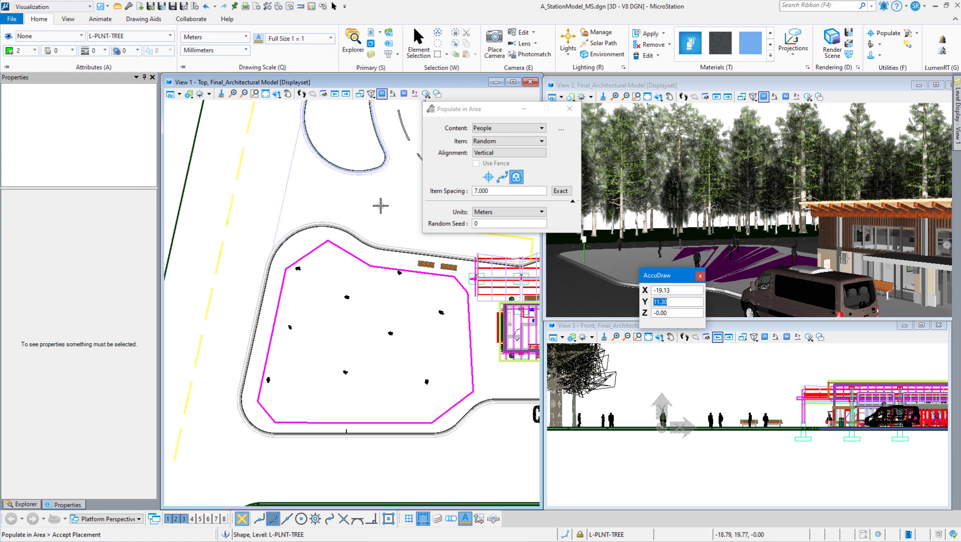
right_click(374, 215)
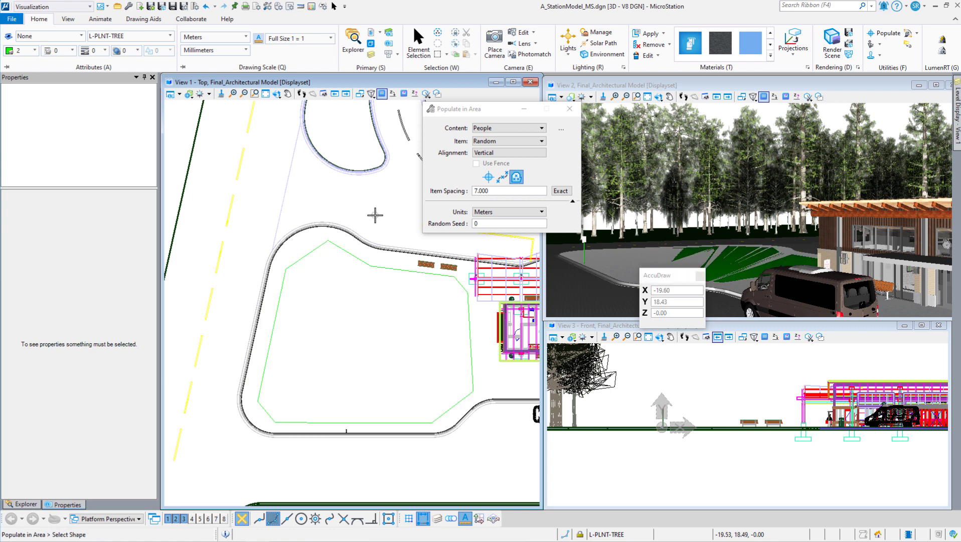
Step: Set the item spacing to 5 meters and populate the closed shape with random people, accepting the placement
left_click(498, 191)
type("5")
left_click(372, 265)
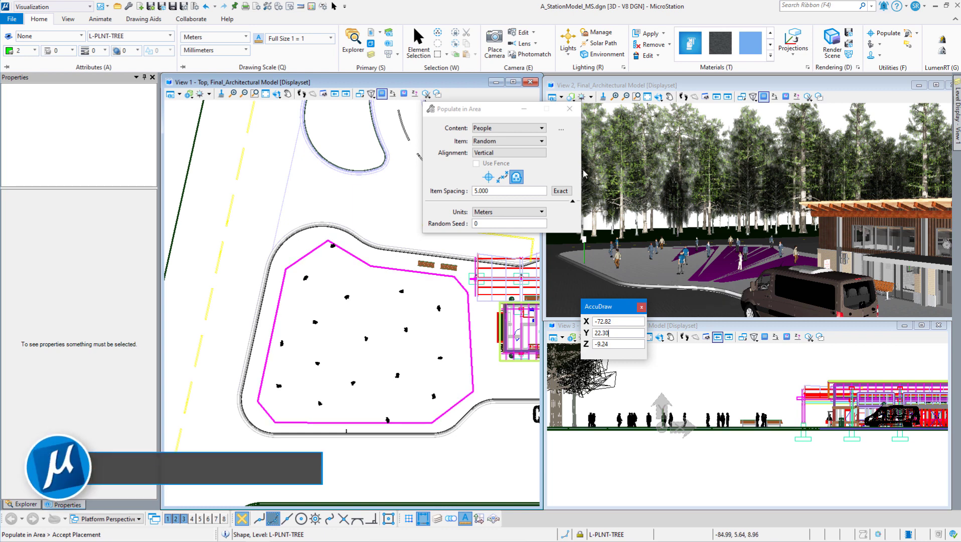
left_click(375, 214)
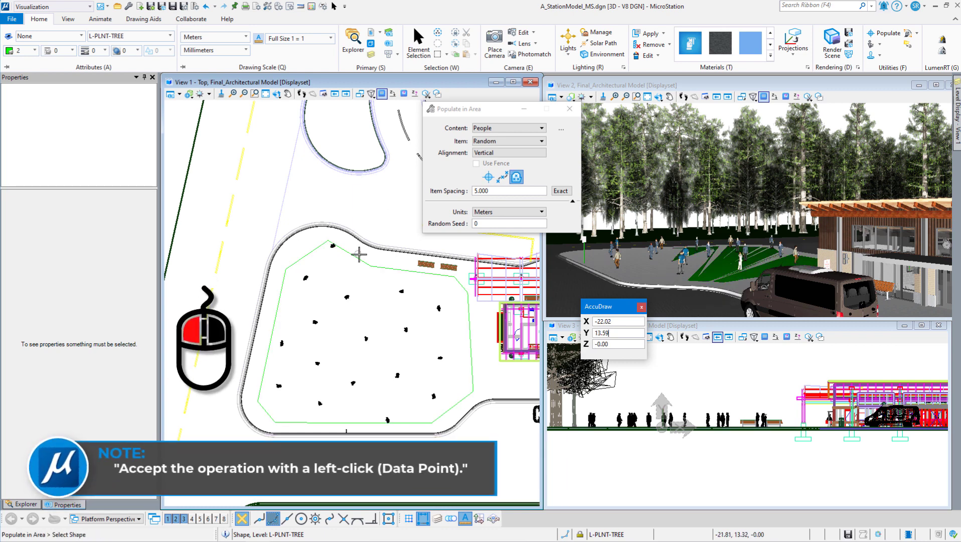
left_click(384, 212)
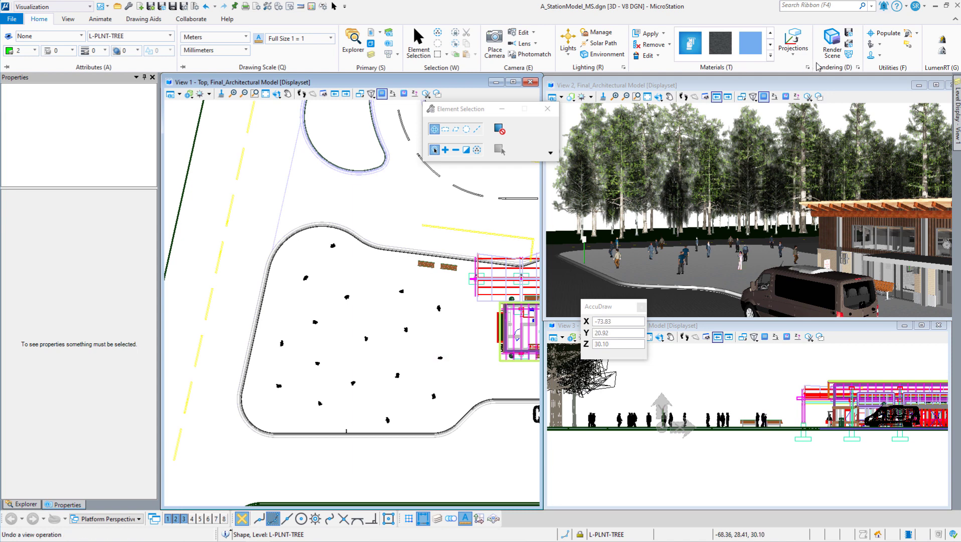
Step: Open the Vue Rendering window to render the scene
left_click(833, 41)
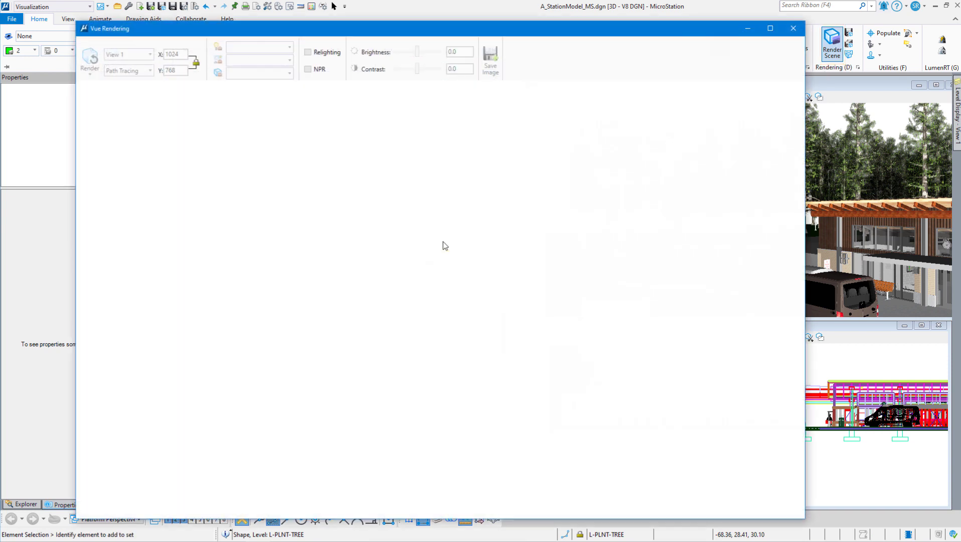